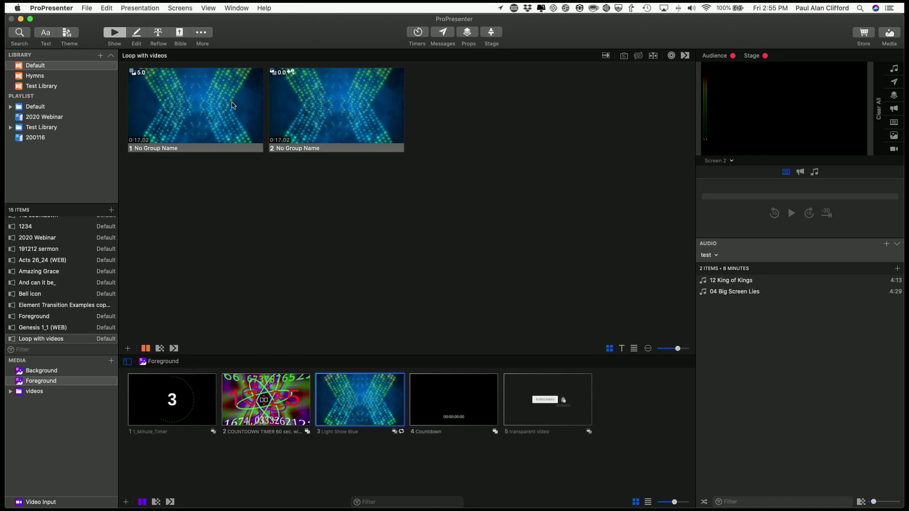
# Play slide 1 of 'Loop with videos' so VideoSampleLightShowBlue.mov runs on the audience output.
pyautogui.click(185, 99)
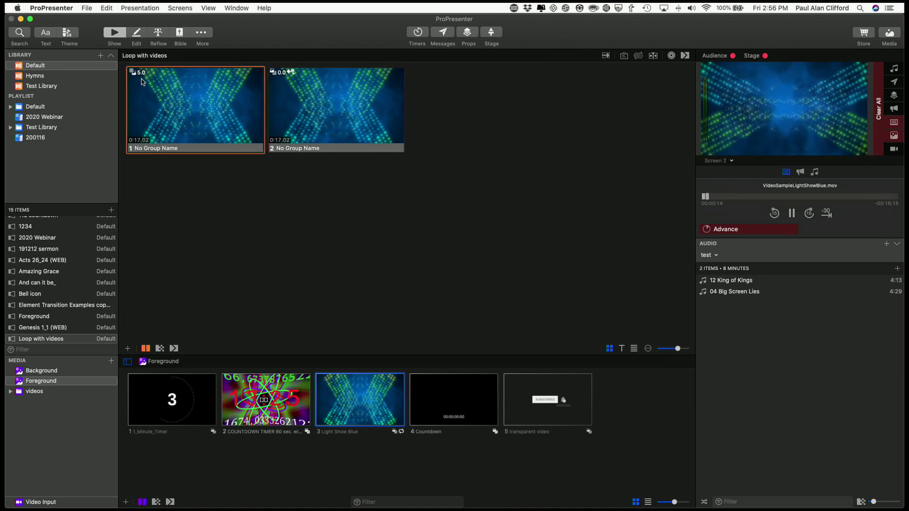
pyautogui.rightClick(142, 82)
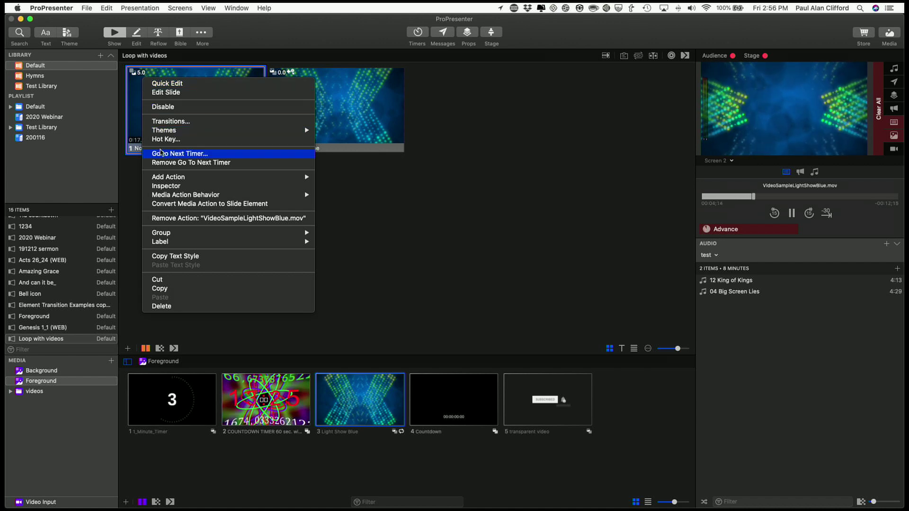
# Give slide 1 a Go to Next timer with a duration of 20 seconds.
pyautogui.click(161, 153)
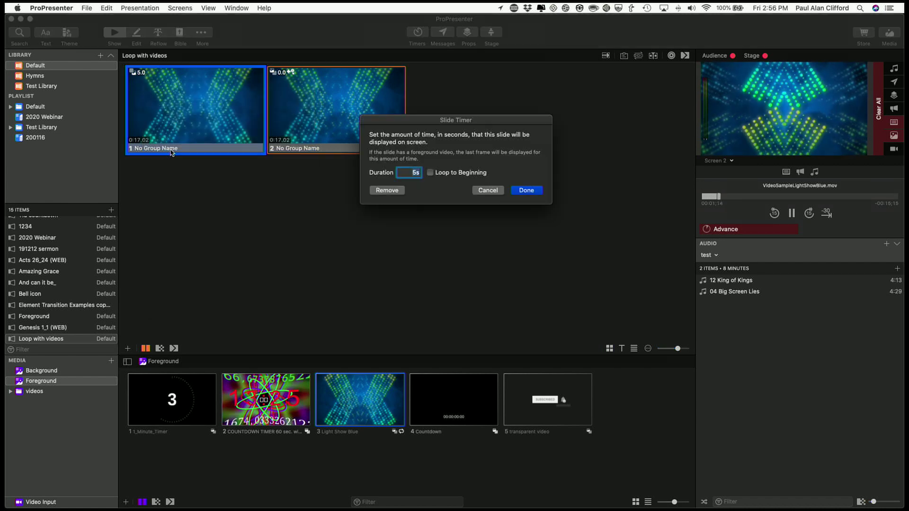
pyautogui.write('20')
pyautogui.press('Return')
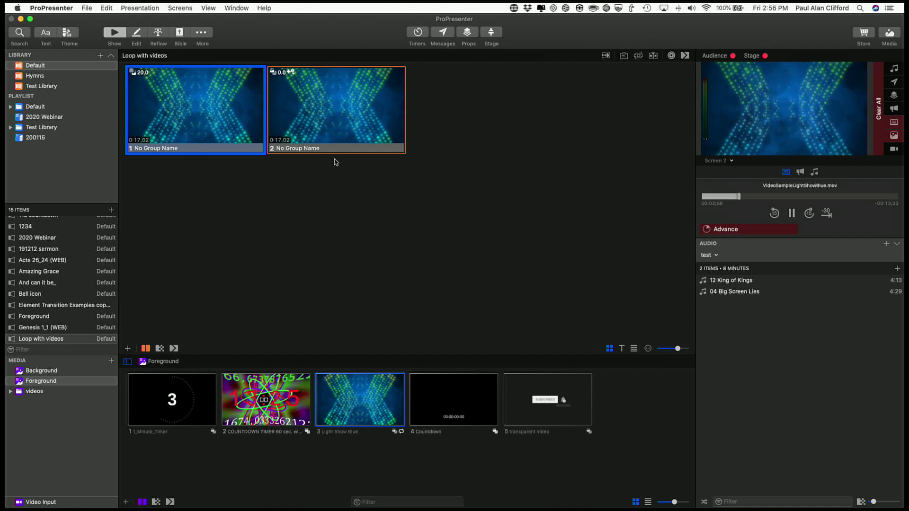
# Replay slide 1 and let its 20-second timer advance the show to slide 2.
pyautogui.click(221, 136)
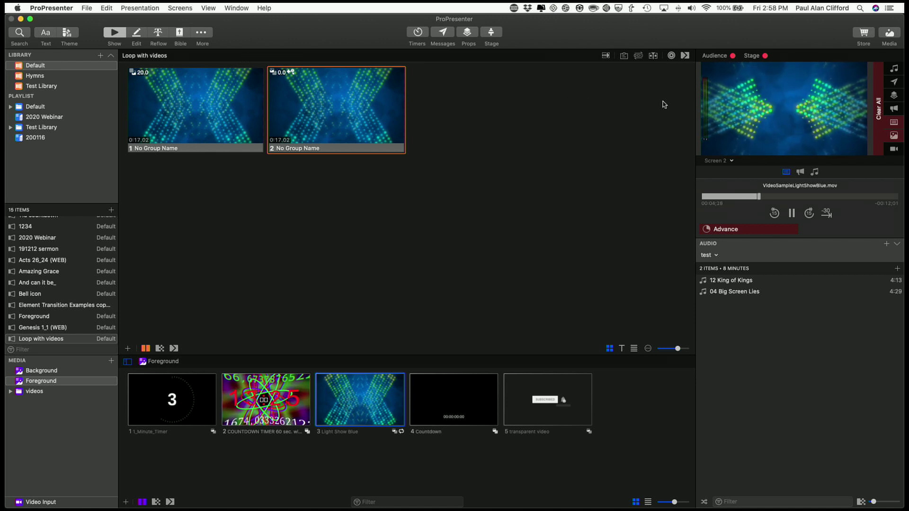
# Clear All from the audience output, then open slide 1 of 'Loop with videos' for editing.
pyautogui.click(878, 114)
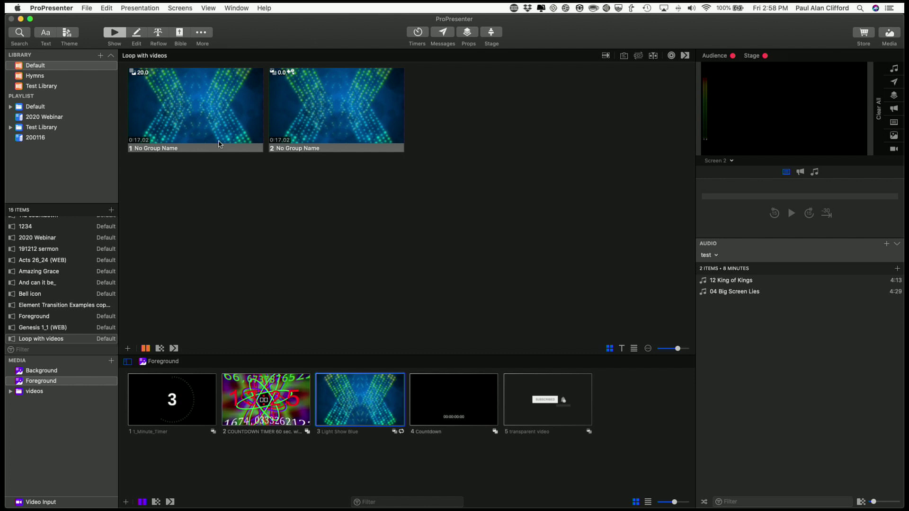
pyautogui.rightClick(206, 114)
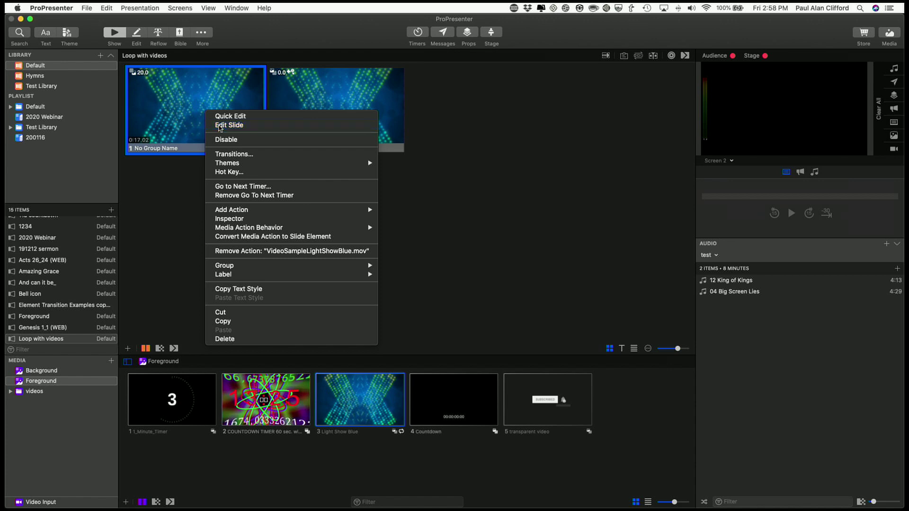
pyautogui.click(220, 126)
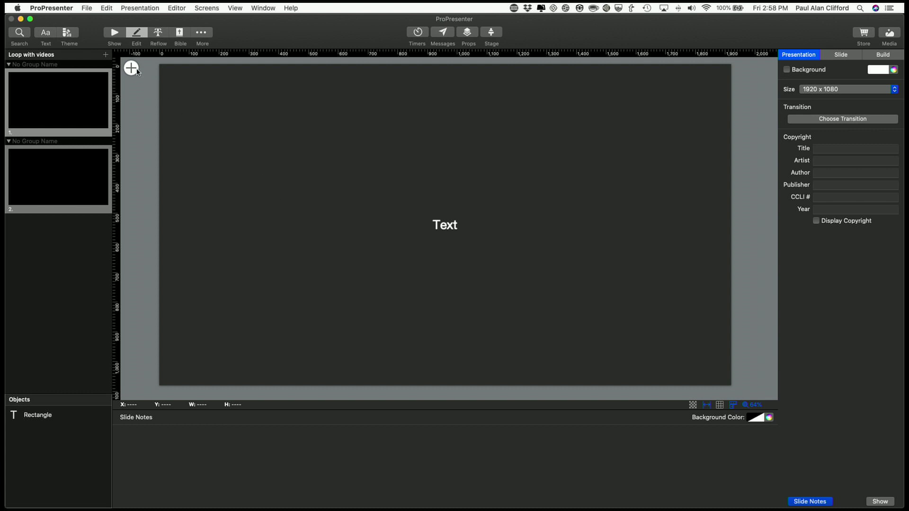
# Add Pro6 Wired Keyboard skin unboxing.mp4 from Downloads to slide 1 as a media object.
pyautogui.click(274, 185)
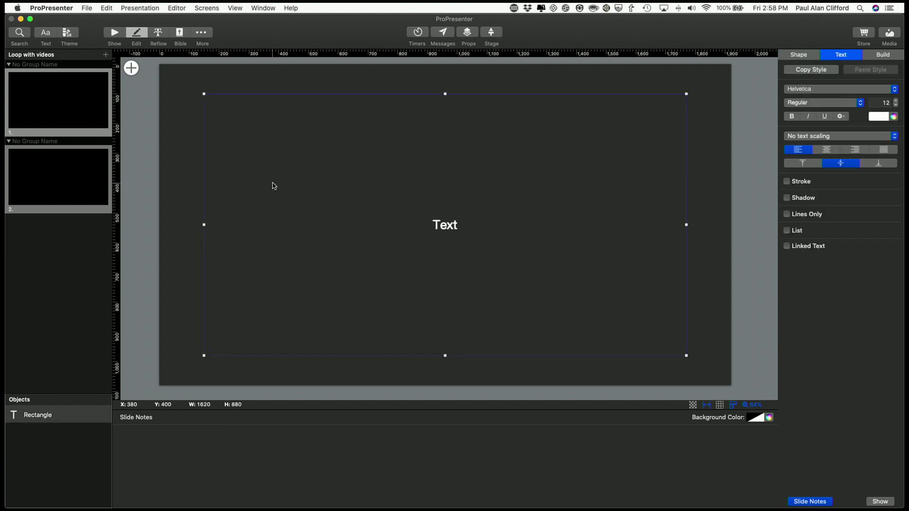
pyautogui.click(131, 68)
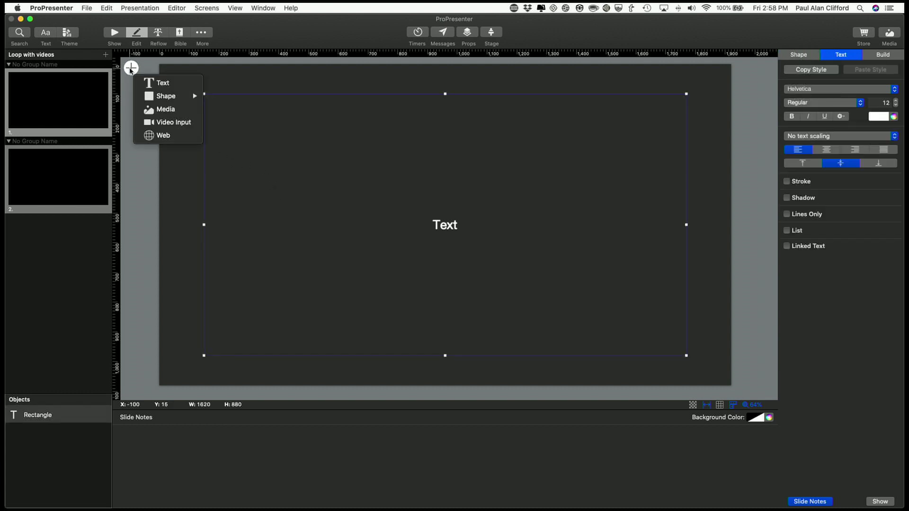
pyautogui.moveTo(153, 96)
pyautogui.click(159, 112)
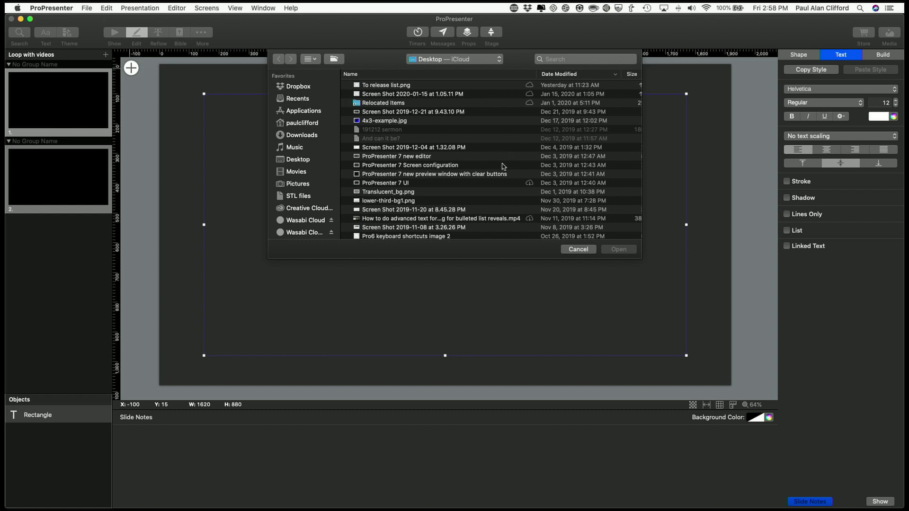
pyautogui.click(427, 220)
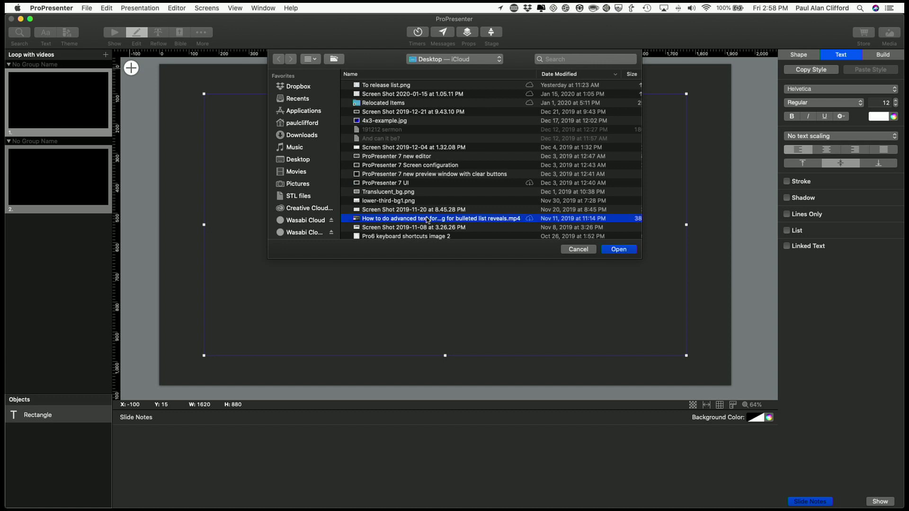
pyautogui.click(614, 250)
pyautogui.scroll(-3, 453, 213)
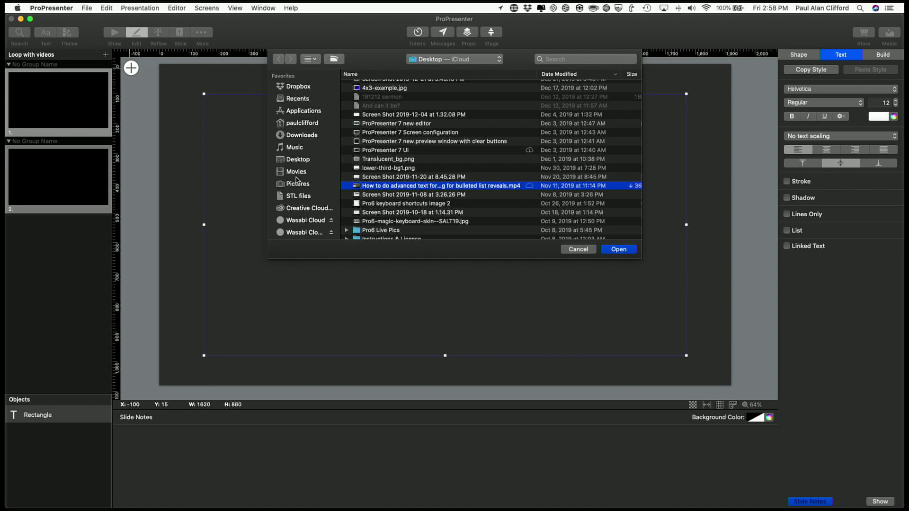
pyautogui.click(300, 137)
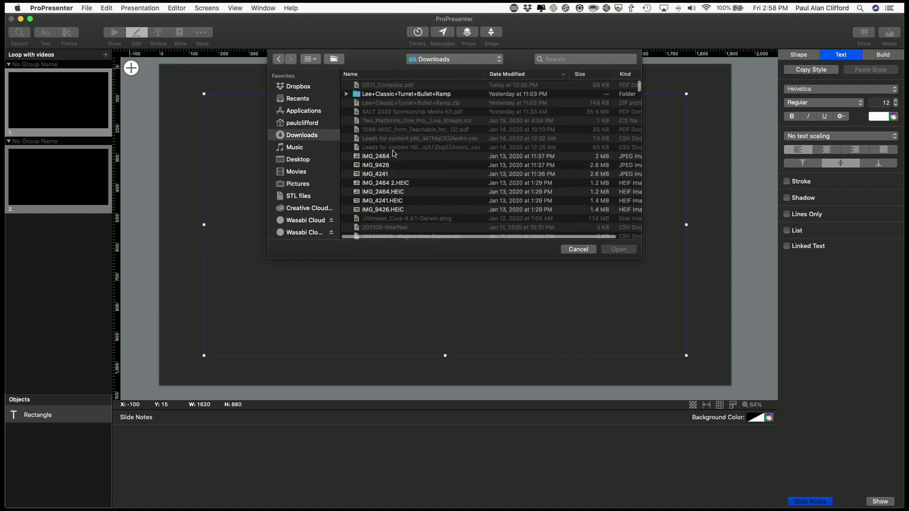
pyautogui.scroll(-10, 393, 153)
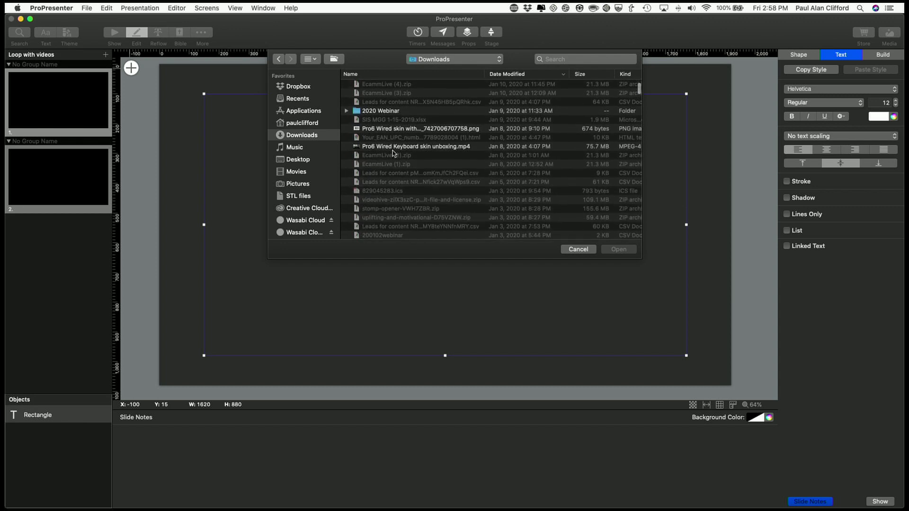
pyautogui.click(405, 131)
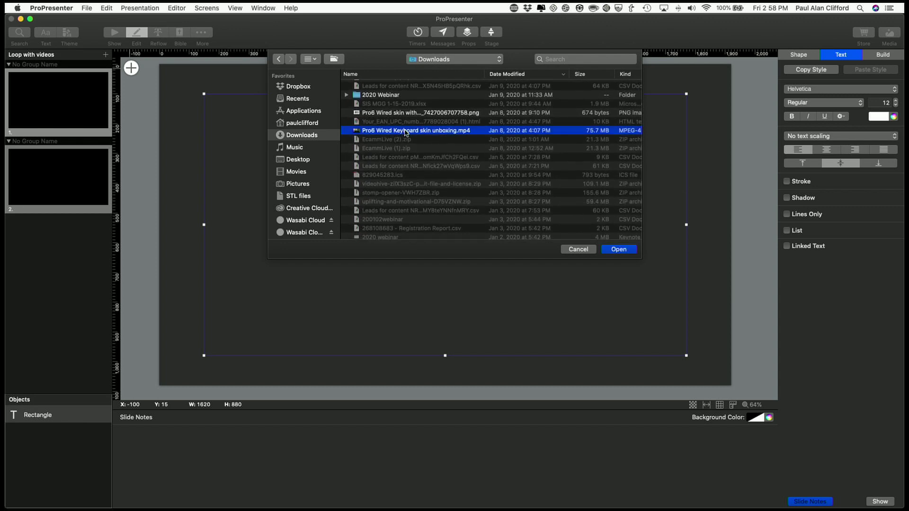
pyautogui.click(619, 250)
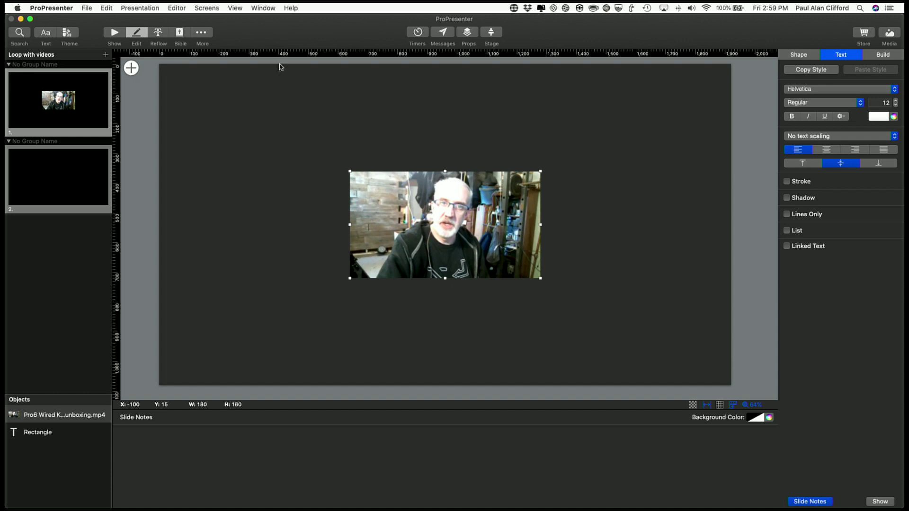
# Return to the Show view and play edited slide 1 with its inset unboxing video.
pyautogui.click(114, 33)
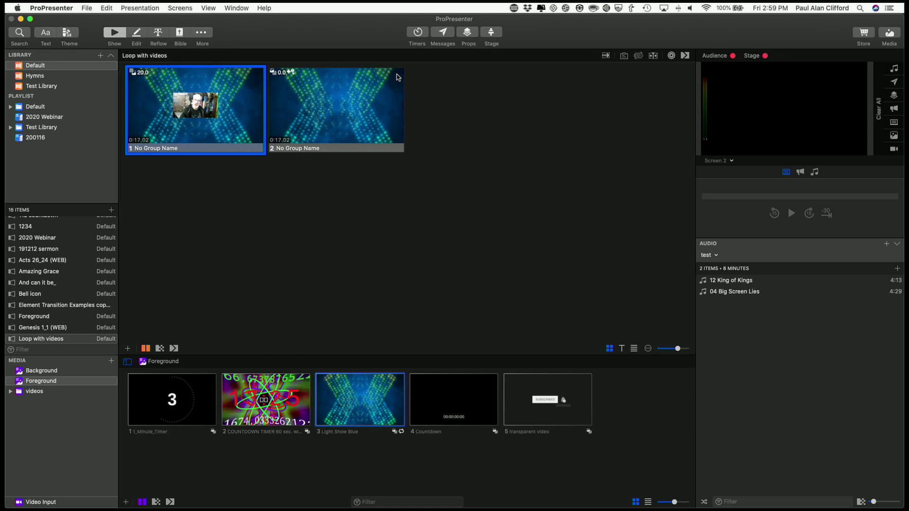
pyautogui.click(202, 126)
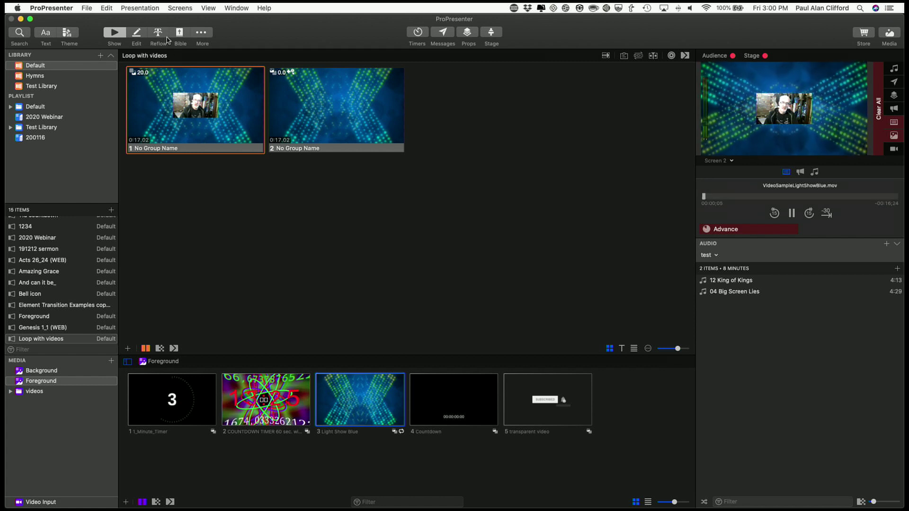
pyautogui.click(87, 7)
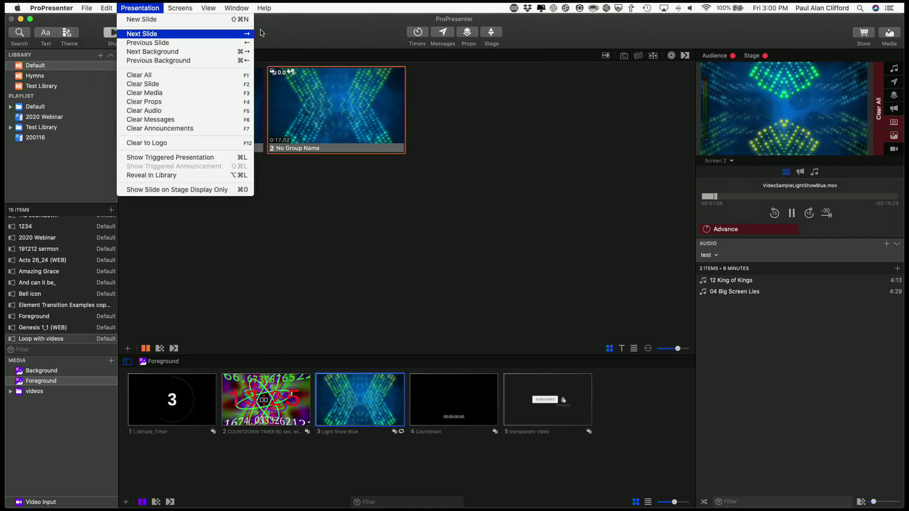
# Open the Props Editor on Props #1 and list the object types to add.
pyautogui.click(301, 32)
pyautogui.click(204, 36)
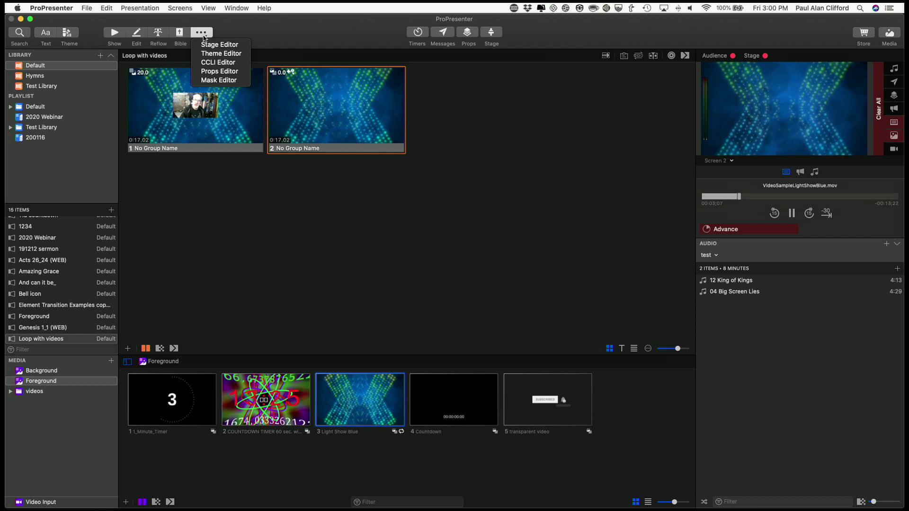
pyautogui.click(206, 77)
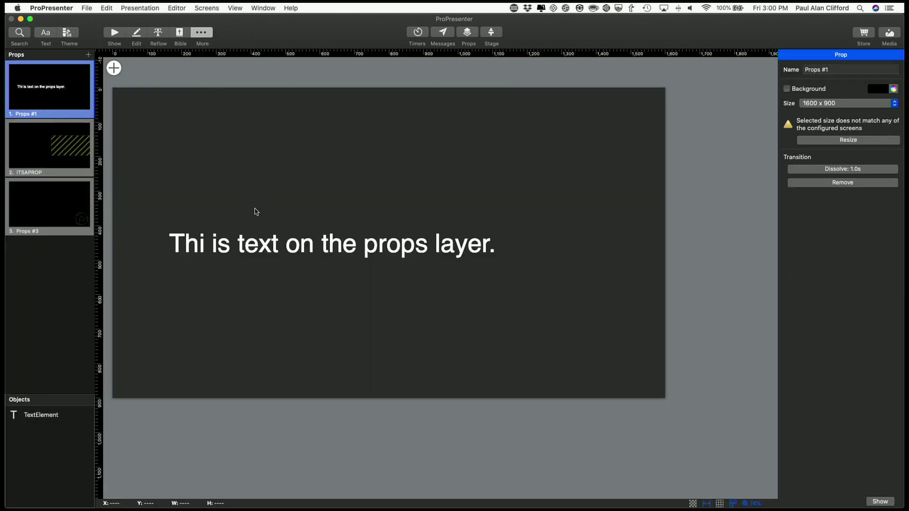
pyautogui.click(113, 68)
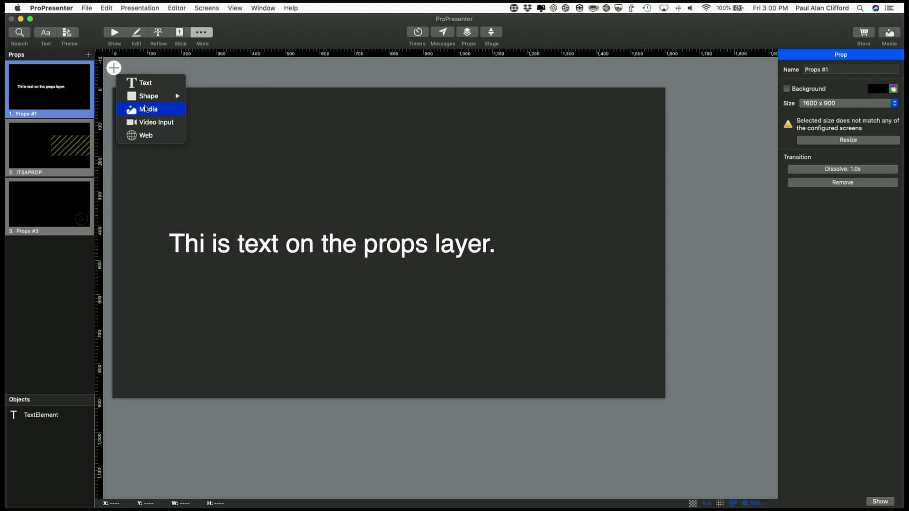
pyautogui.click(145, 109)
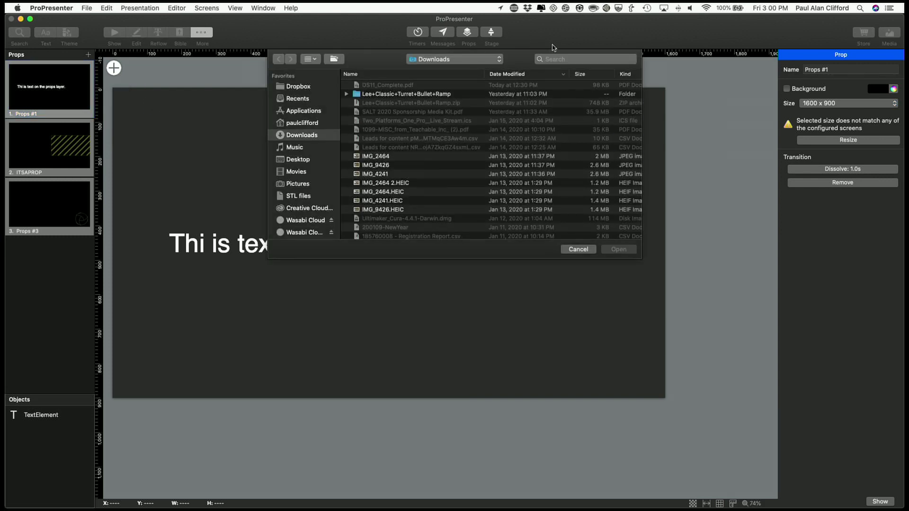
pyautogui.click(588, 63)
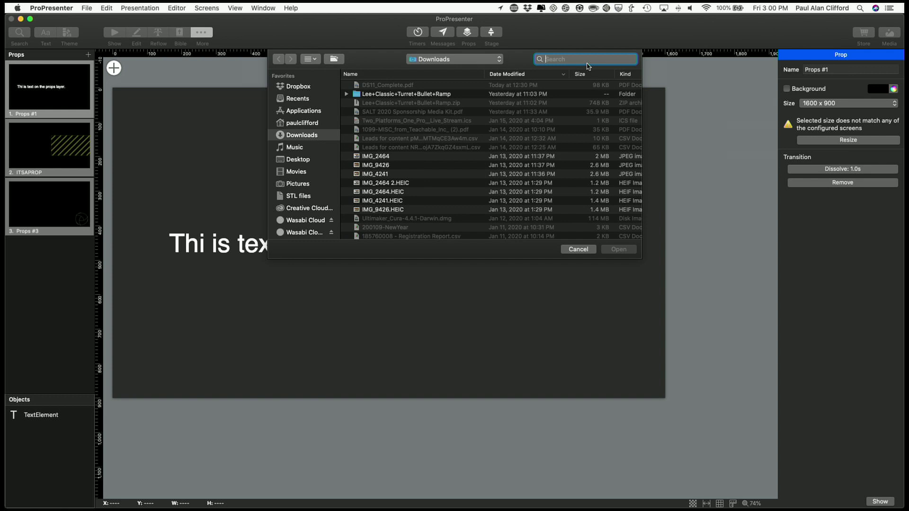
pyautogui.write('bell')
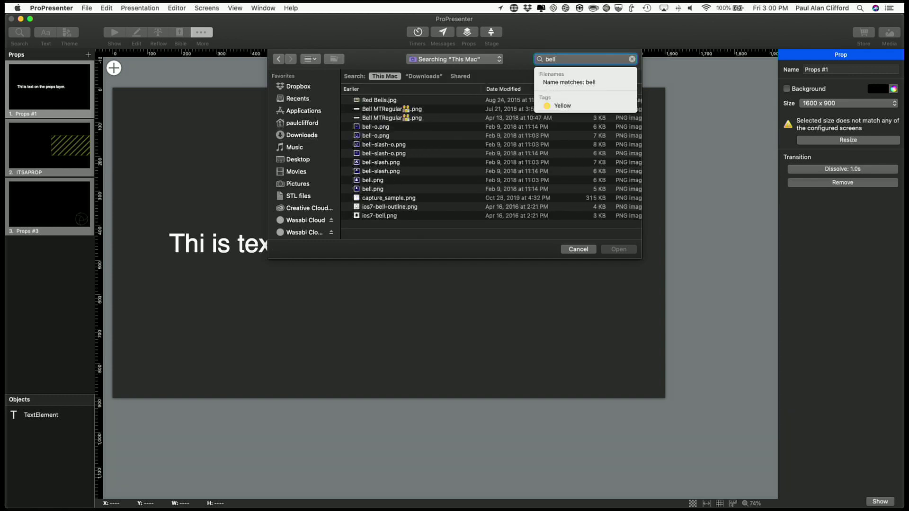
pyautogui.write(' icon')
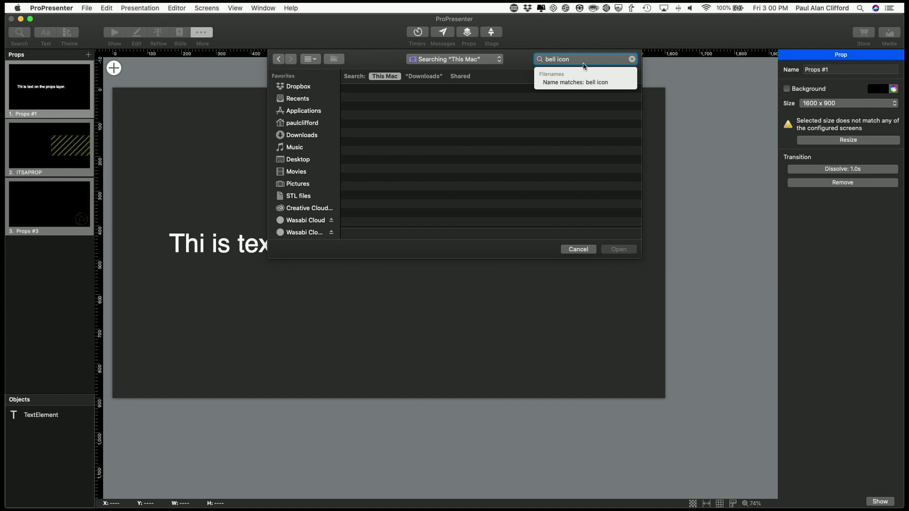
pyautogui.press('BackSpace')
pyautogui.press('BackSpace')
pyautogui.press('BackSpace')
pyautogui.press('BackSpace')
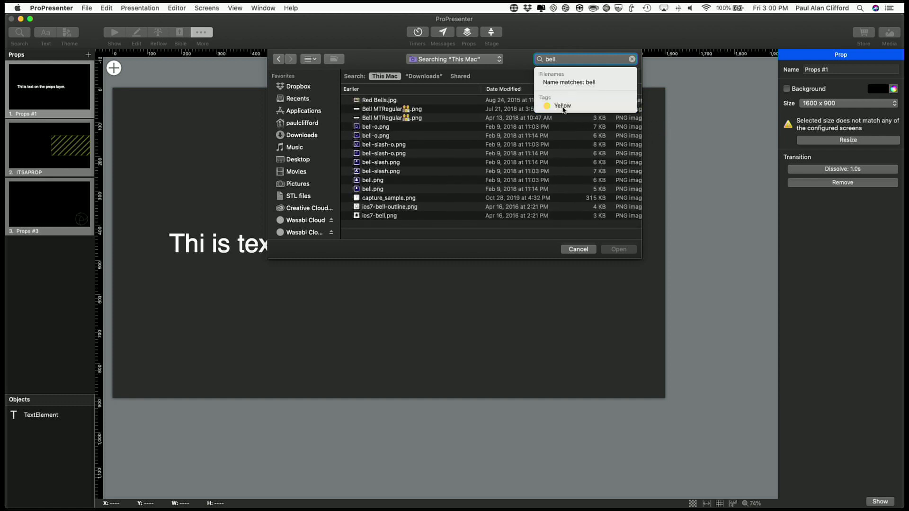
pyautogui.click(499, 78)
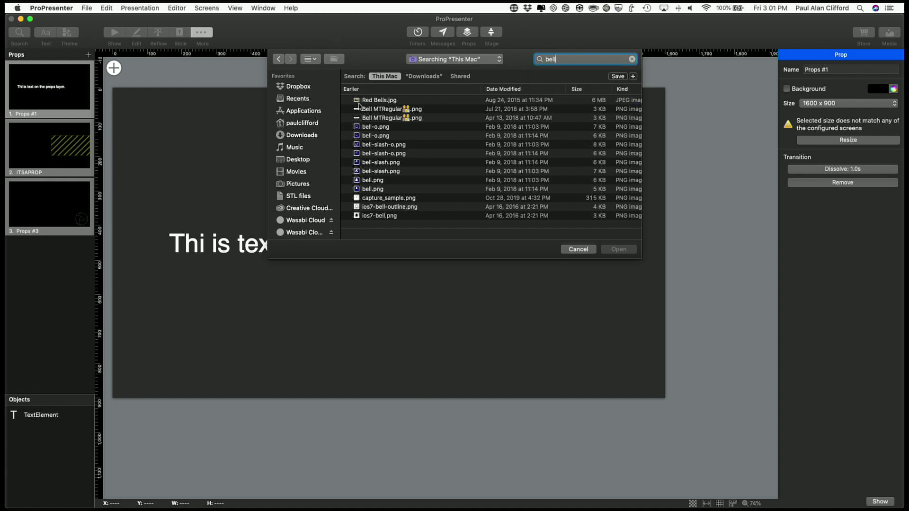
pyautogui.click(368, 128)
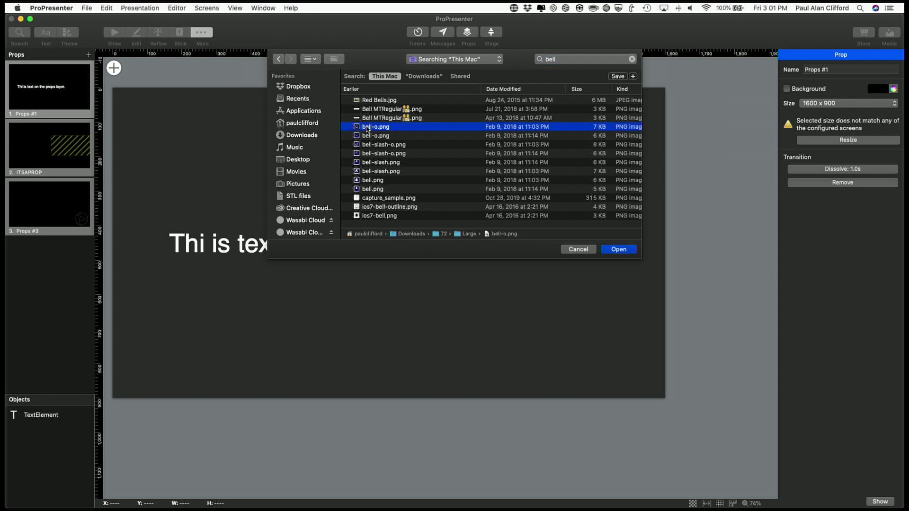
pyautogui.press('space')
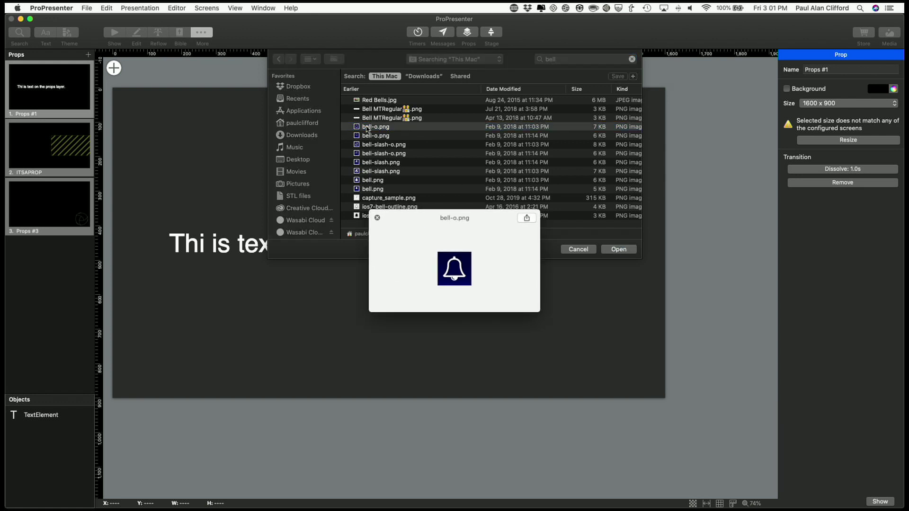
pyautogui.press('space')
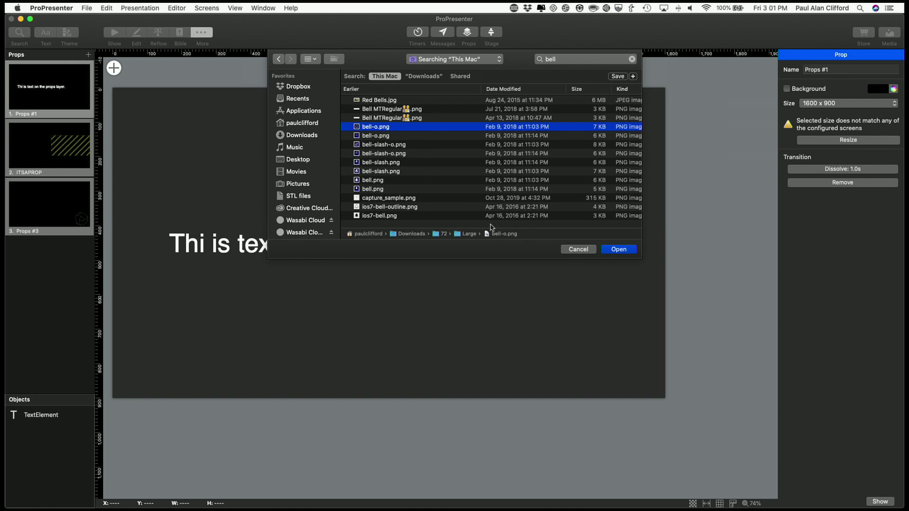
pyautogui.click(566, 250)
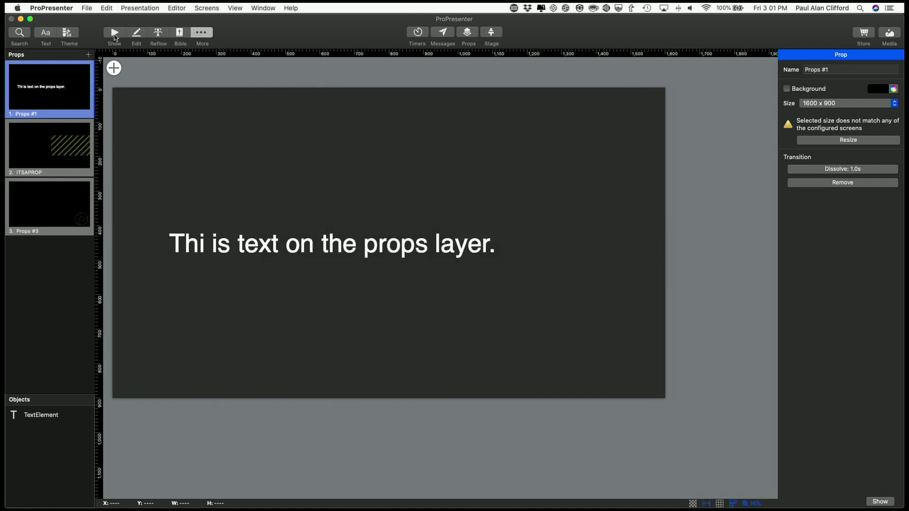
pyautogui.click(115, 35)
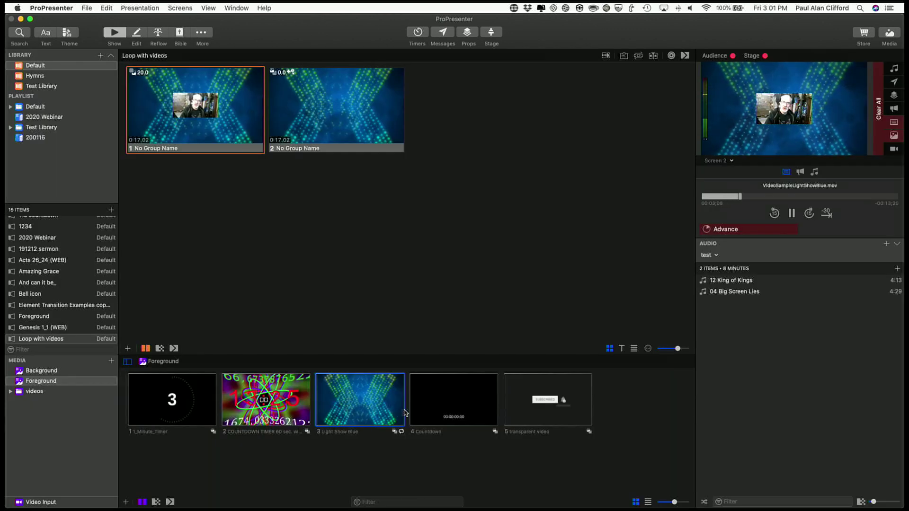
# Reveal the 'transparent video' media item's file in Finder, then return to ProPresenter.
pyautogui.rightClick(538, 414)
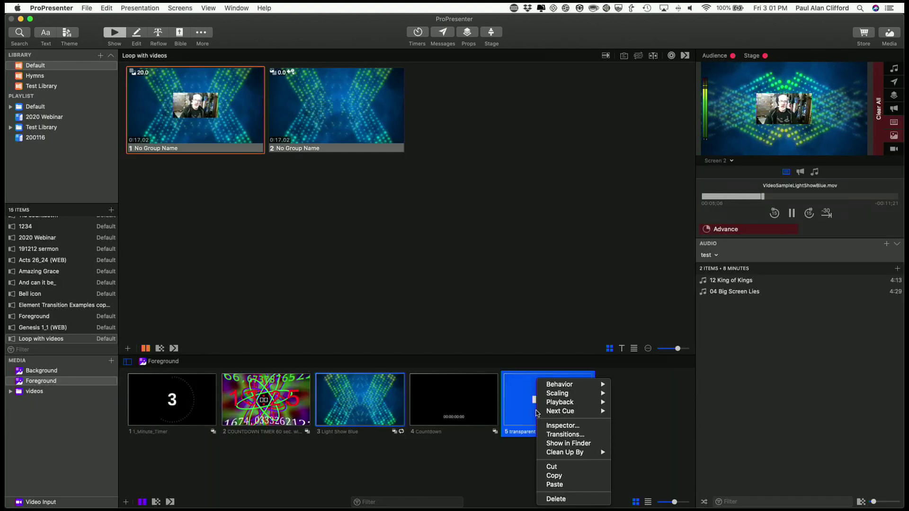
pyautogui.click(556, 443)
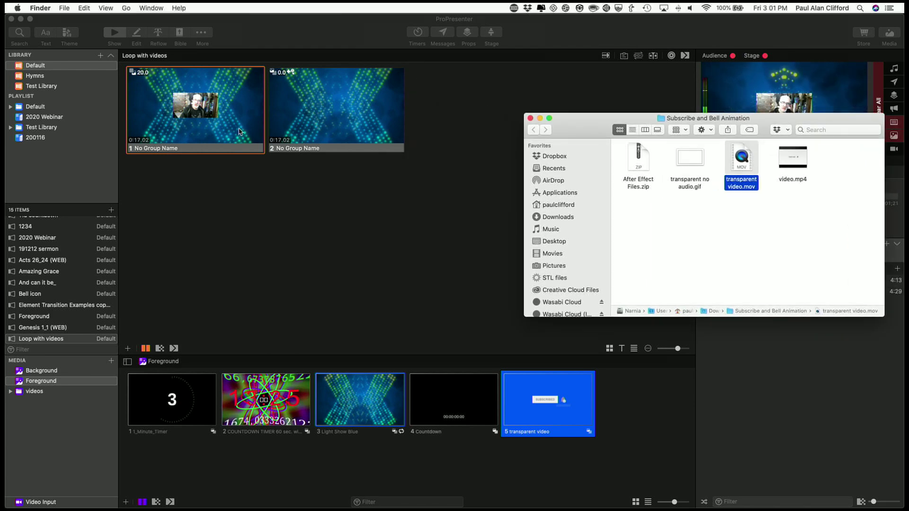
pyautogui.click(239, 35)
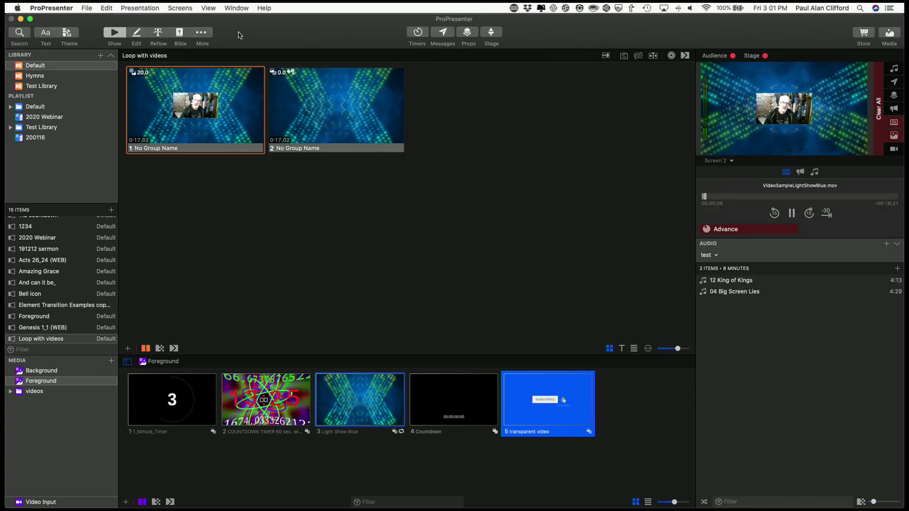
# Drag transparent video.mov from Finder onto the Props #1 canvas in the Props Editor.
pyautogui.click(209, 37)
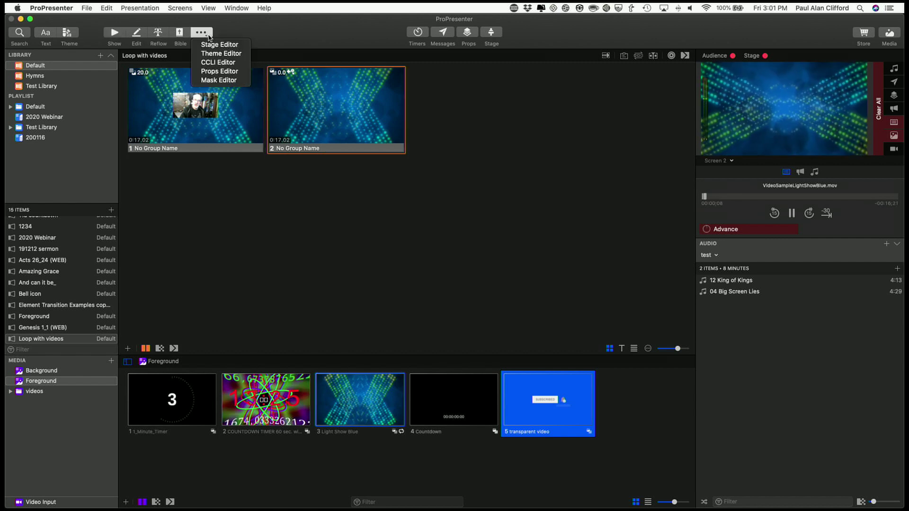
pyautogui.click(212, 72)
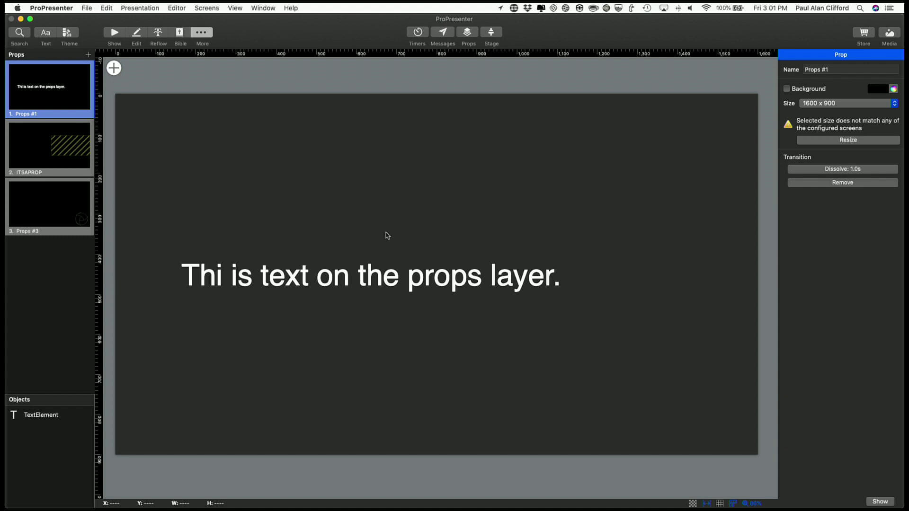
pyautogui.press('super+Tab')
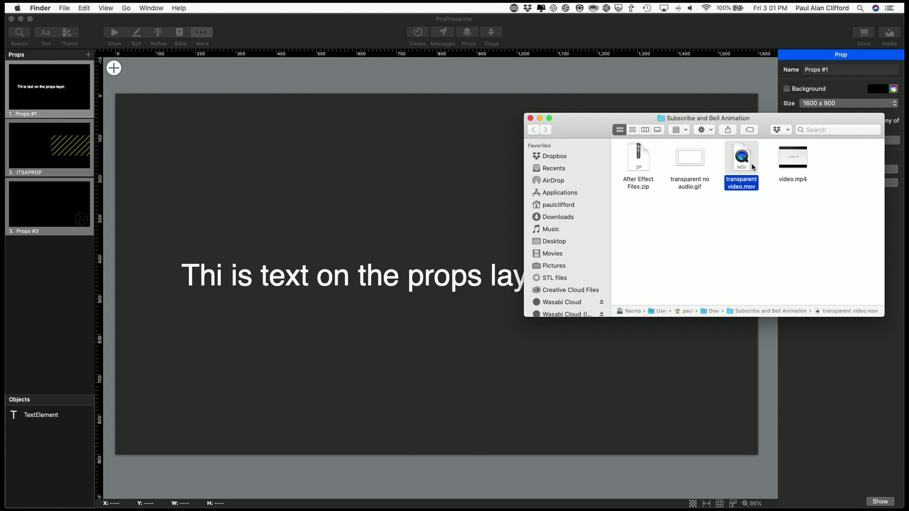
pyautogui.moveTo(750, 169); pyautogui.dragTo(402, 218)
pyautogui.moveTo(571, 119); pyautogui.dragTo(614, 322)
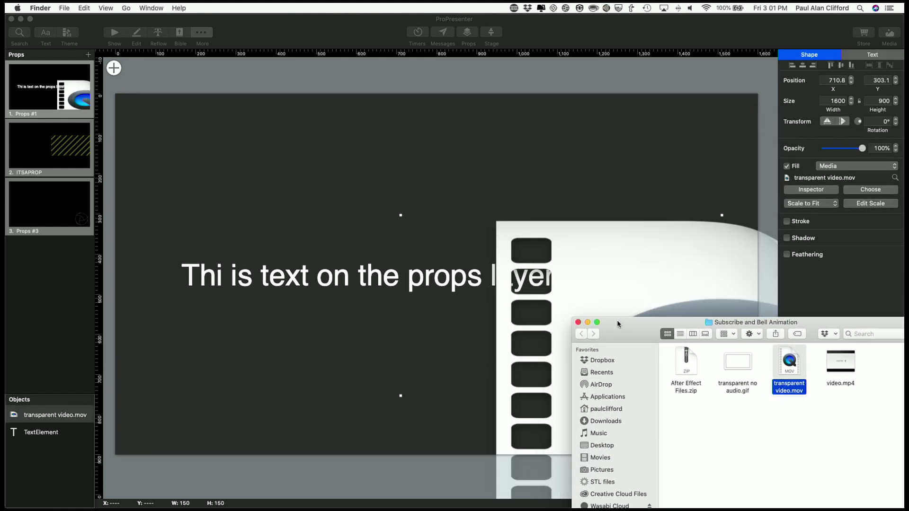
# Move and resize the transparent video to 572×243 at X 1028, Y 0, upper right.
pyautogui.click(543, 270)
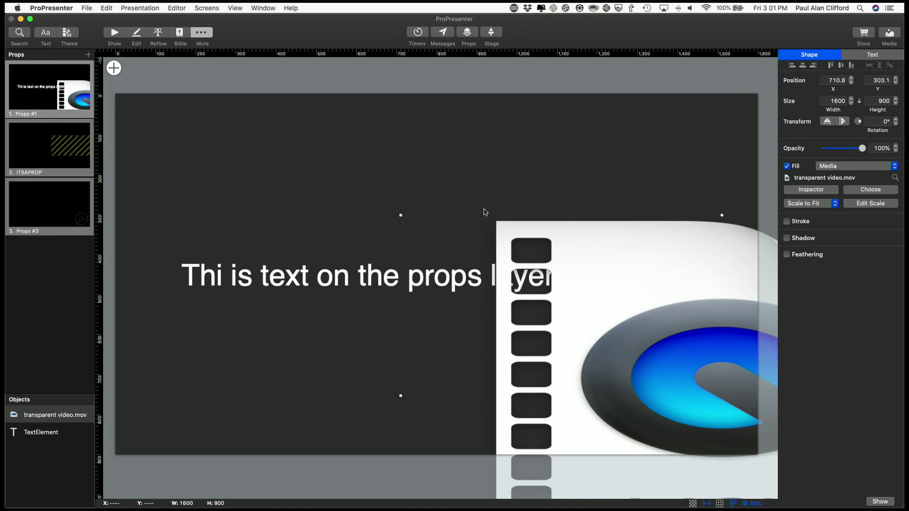
pyautogui.moveTo(616, 272); pyautogui.dragTo(568, 226)
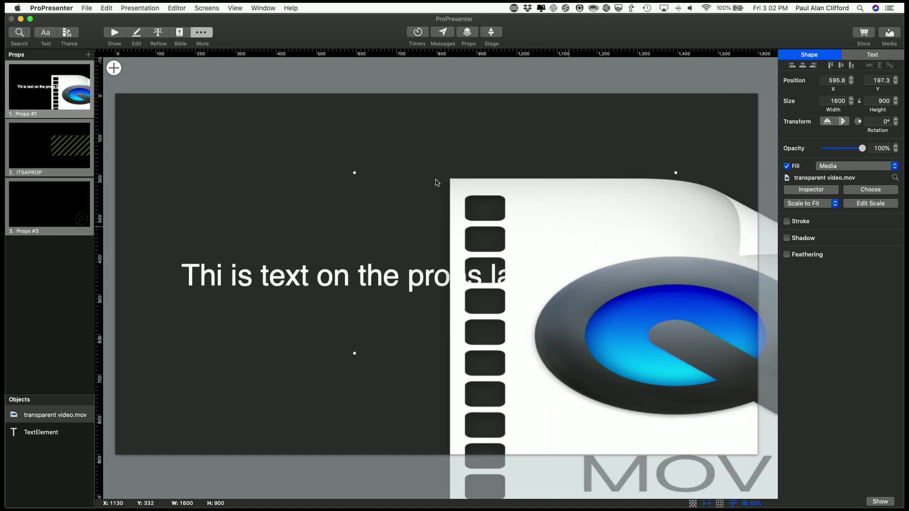
pyautogui.moveTo(436, 183); pyautogui.dragTo(332, 148)
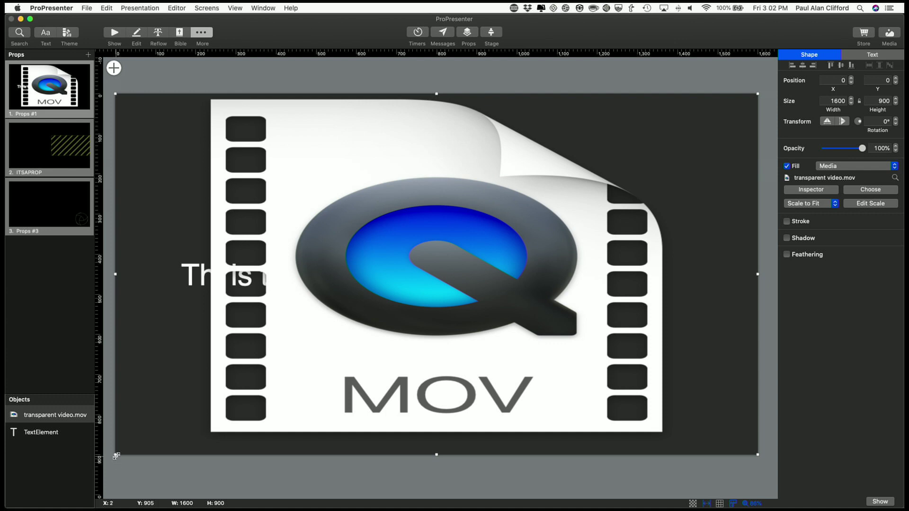
pyautogui.moveTo(182, 409); pyautogui.dragTo(528, 192)
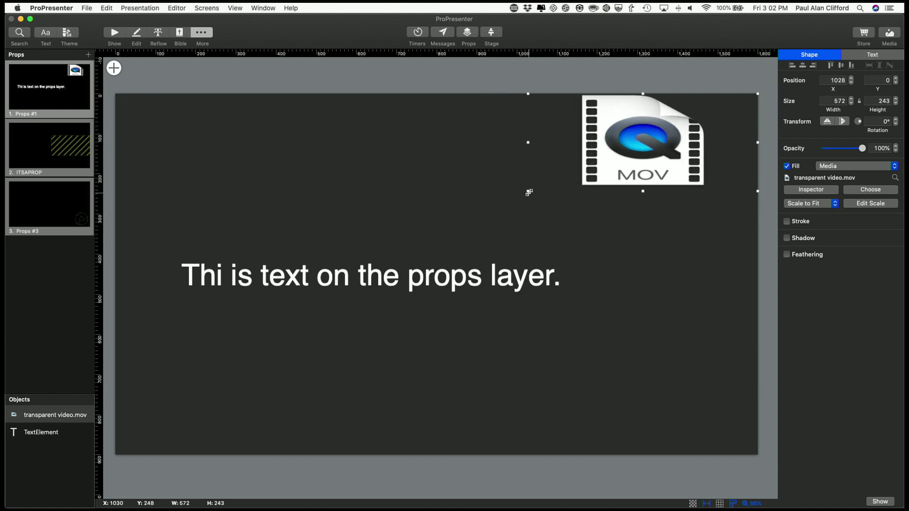
pyautogui.click(445, 286)
# Insert the missing 's' so the prop text reads 'This is text on the props layer.'.
pyautogui.doubleClick(227, 280)
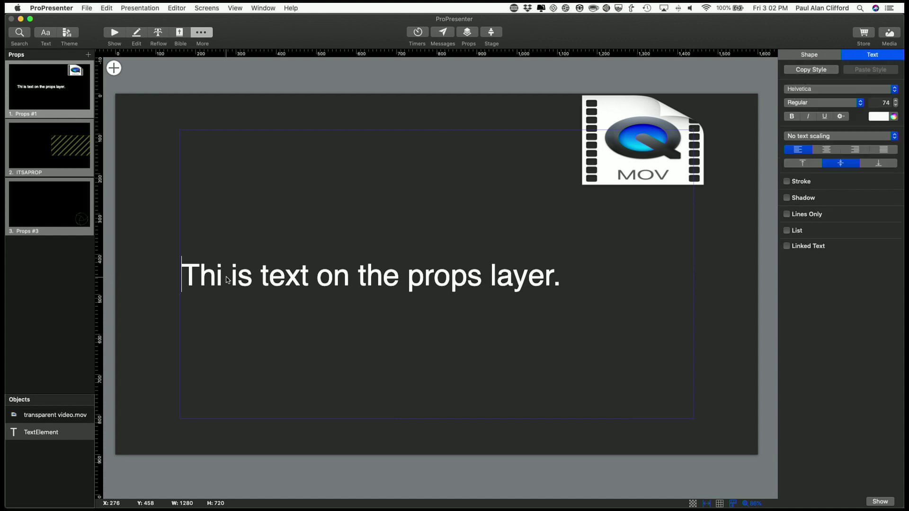
pyautogui.click(224, 276)
pyautogui.write('s')
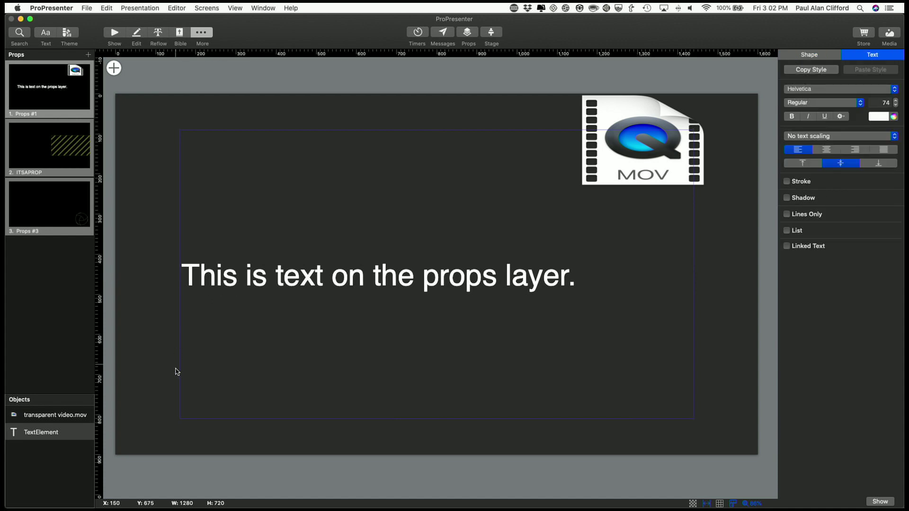
pyautogui.click(333, 477)
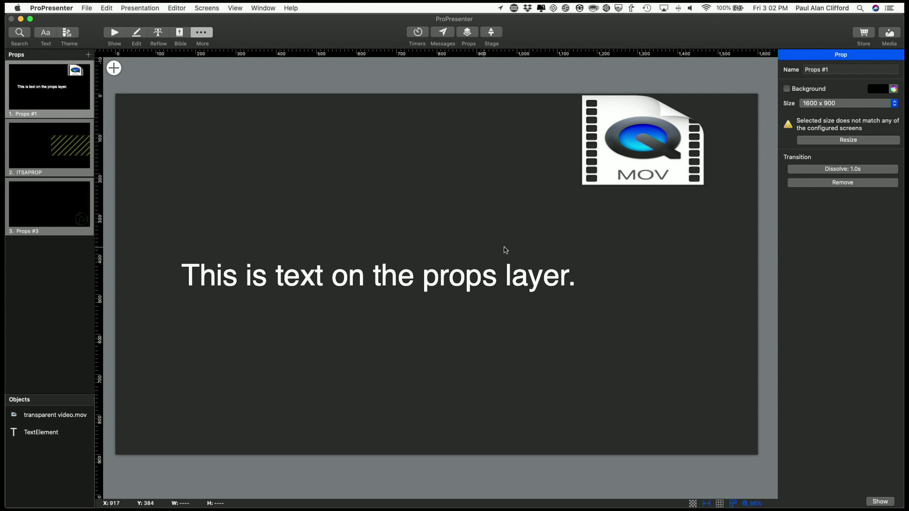
# Resize Props #1 to Screen 2's 1920 x 1080 and review the guideline display options.
pyautogui.click(848, 140)
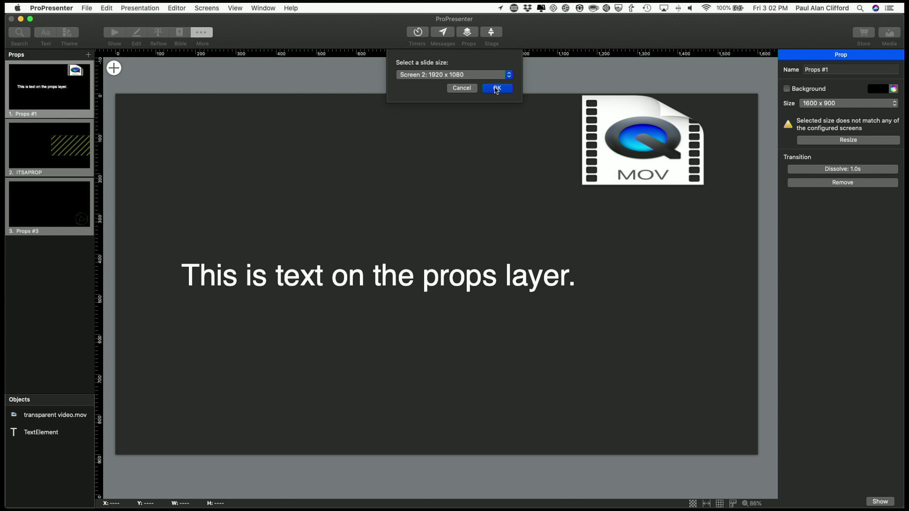
pyautogui.click(496, 88)
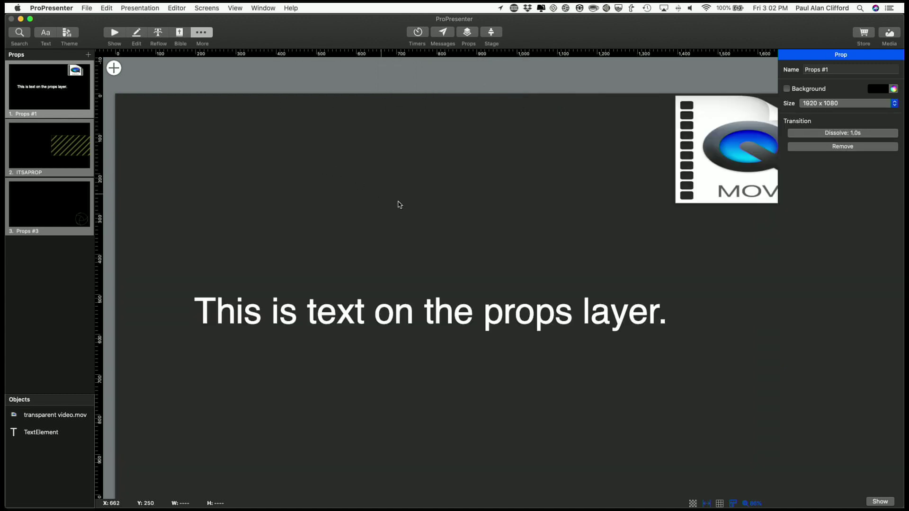
pyautogui.hscroll(3, 397, 204)
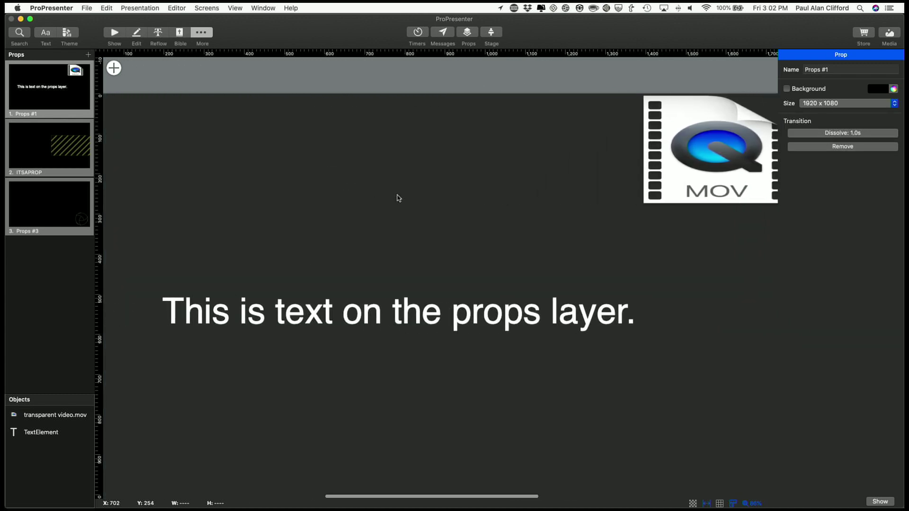
pyautogui.hscroll(-1, 394, 200)
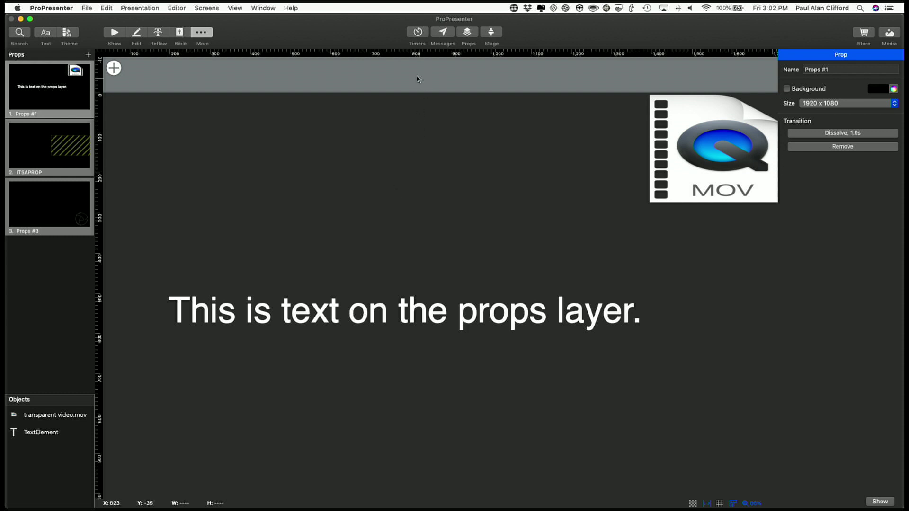
pyautogui.scroll(-3, 406, 76)
pyautogui.scroll(-1, 406, 76)
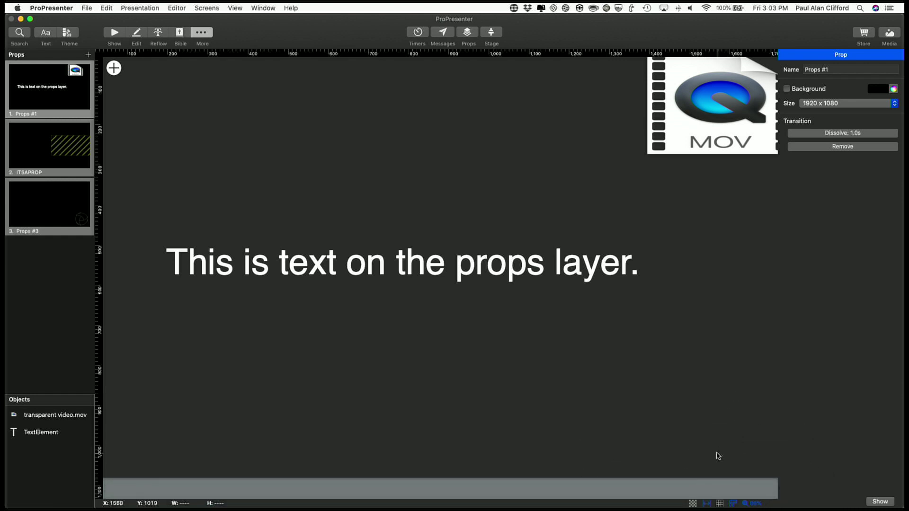
pyautogui.click(705, 503)
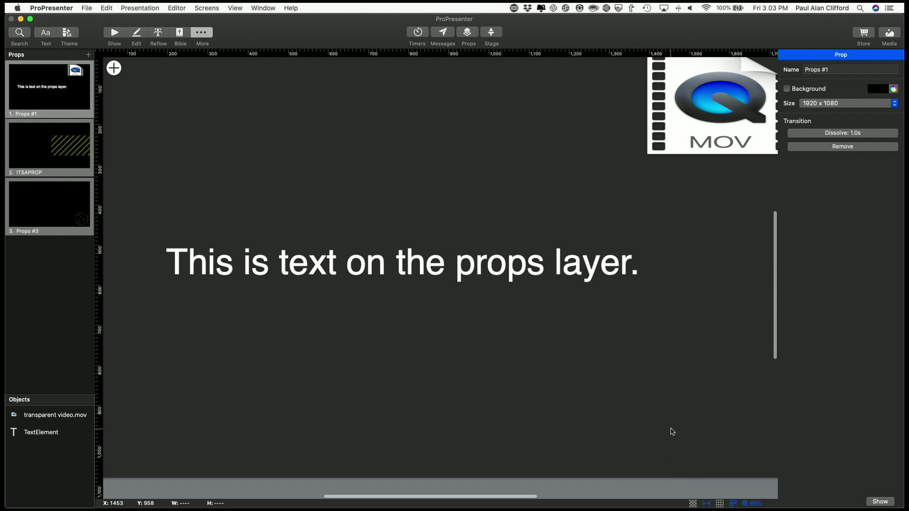
pyautogui.scroll(3, 672, 431)
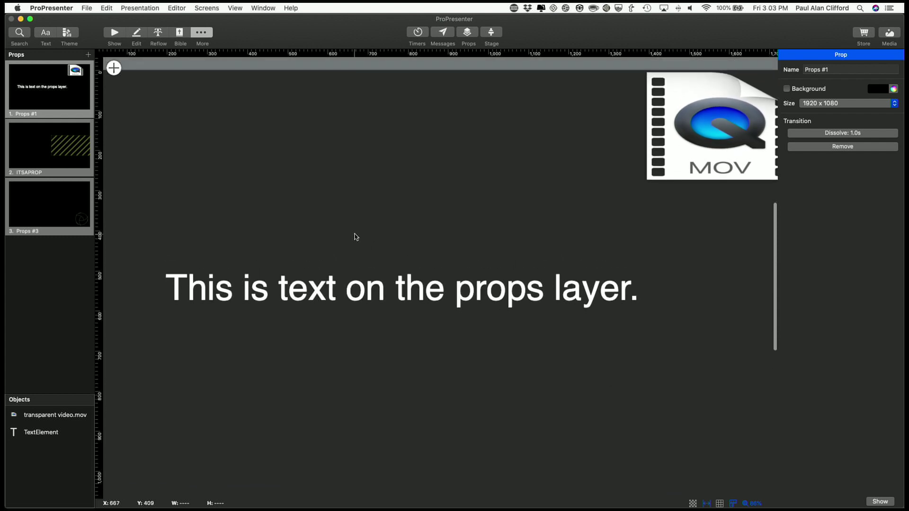
# Return to the show view, open slide 2's Action Palette, and drag a Prop action onto slide 2.
pyautogui.click(114, 34)
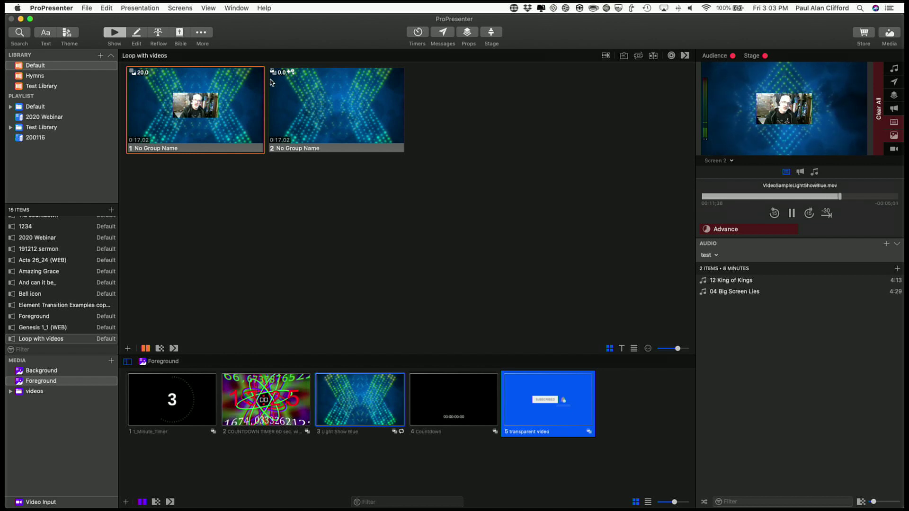
pyautogui.rightClick(291, 98)
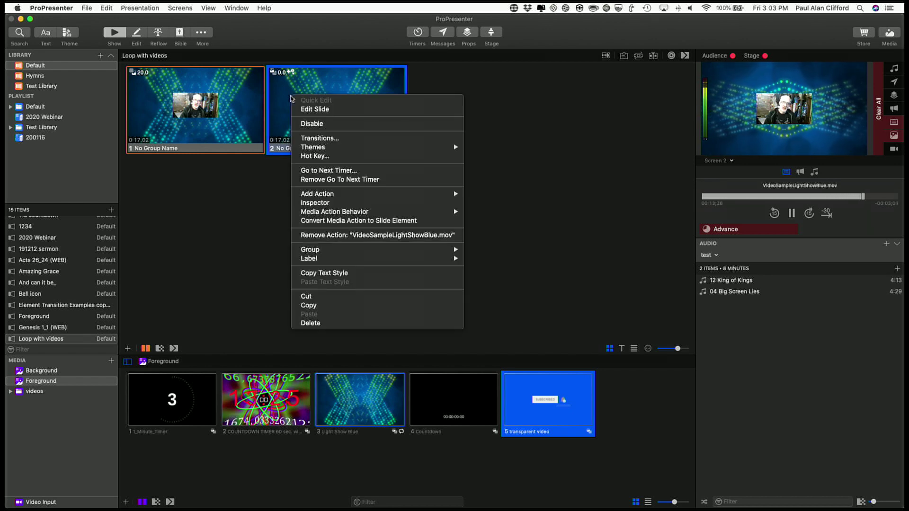
pyautogui.moveTo(318, 192)
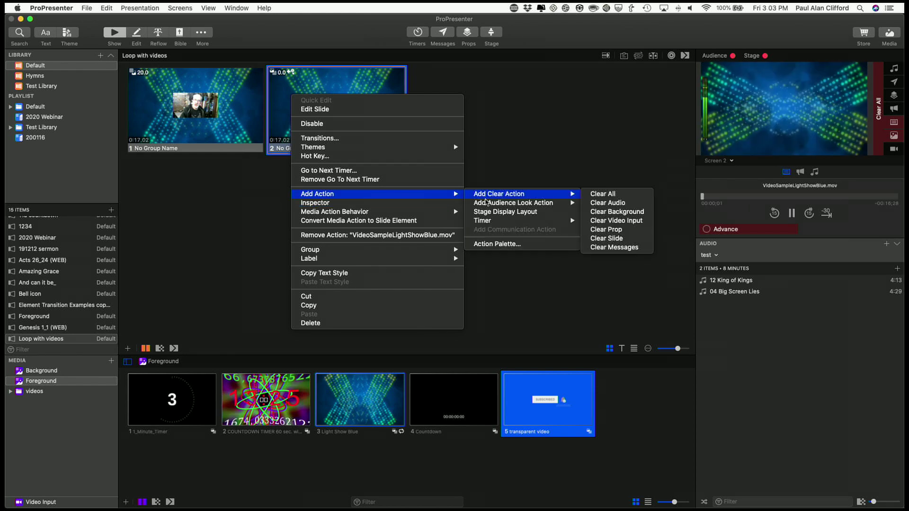
pyautogui.moveTo(488, 205)
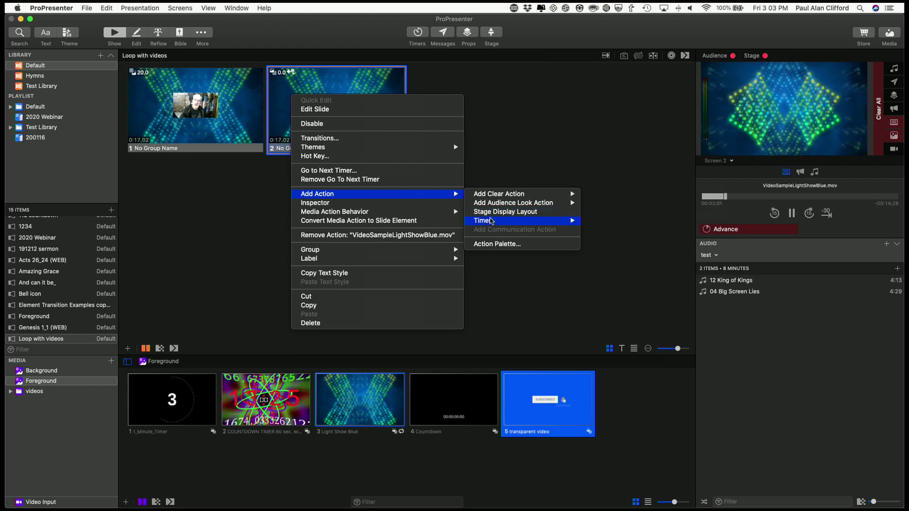
pyautogui.moveTo(490, 222)
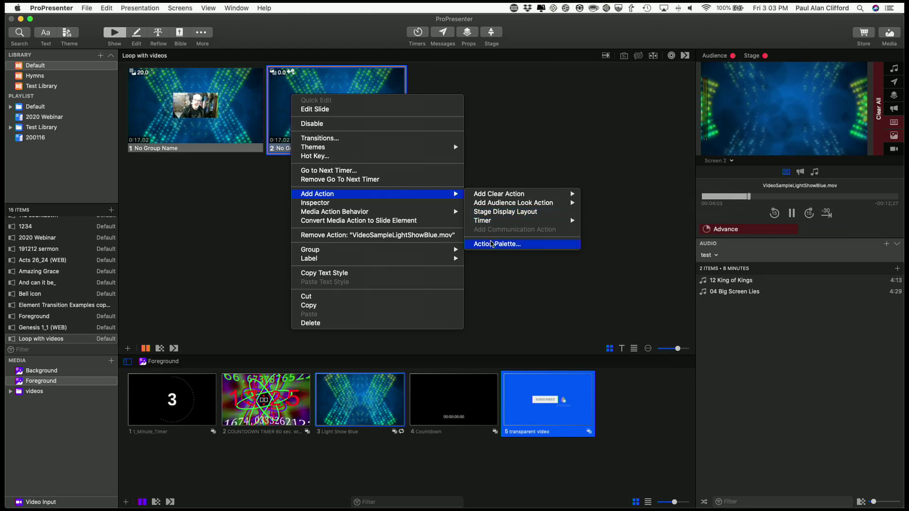
pyautogui.click(492, 245)
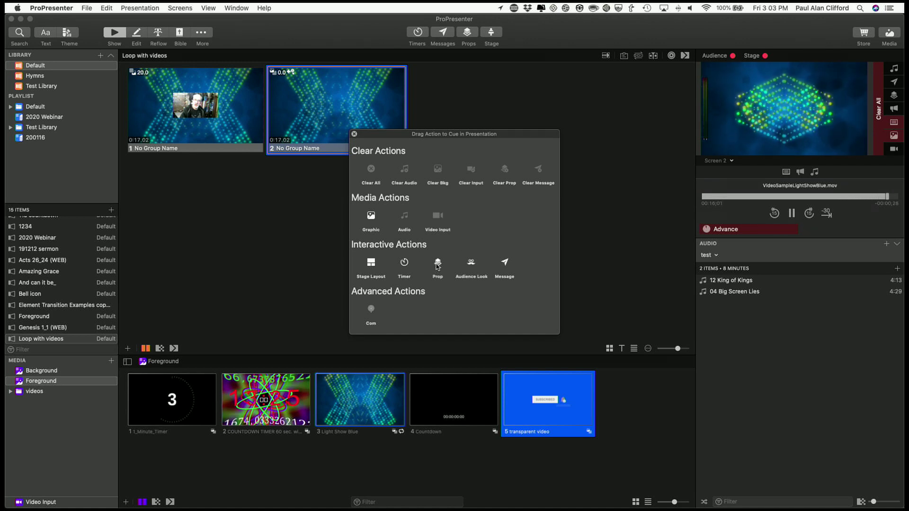
pyautogui.moveTo(437, 267); pyautogui.dragTo(347, 94)
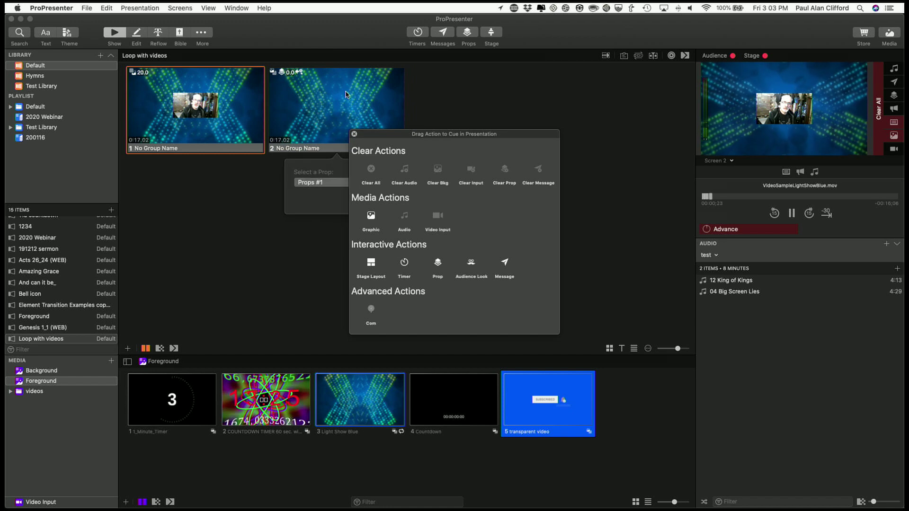
# Set slide 2's Prop action to Props #1, then take slide 2 live.
pyautogui.click(354, 134)
pyautogui.click(376, 182)
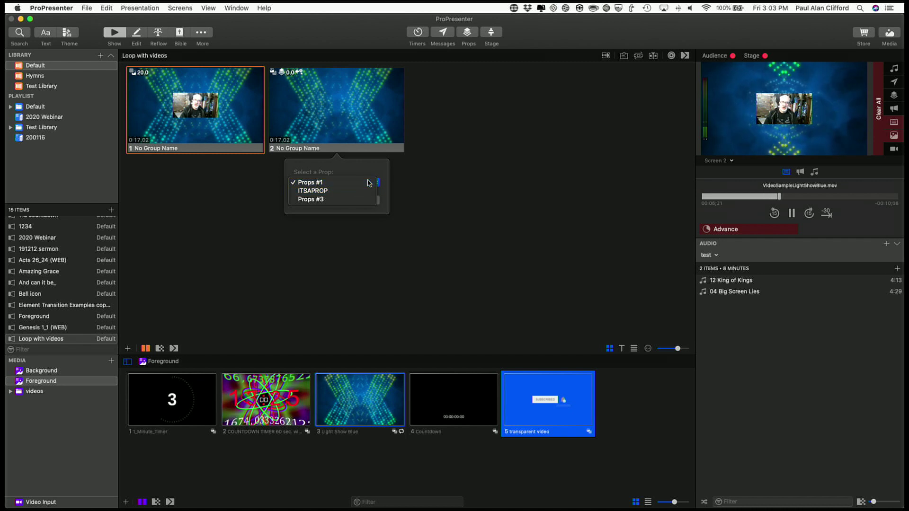
pyautogui.click(369, 182)
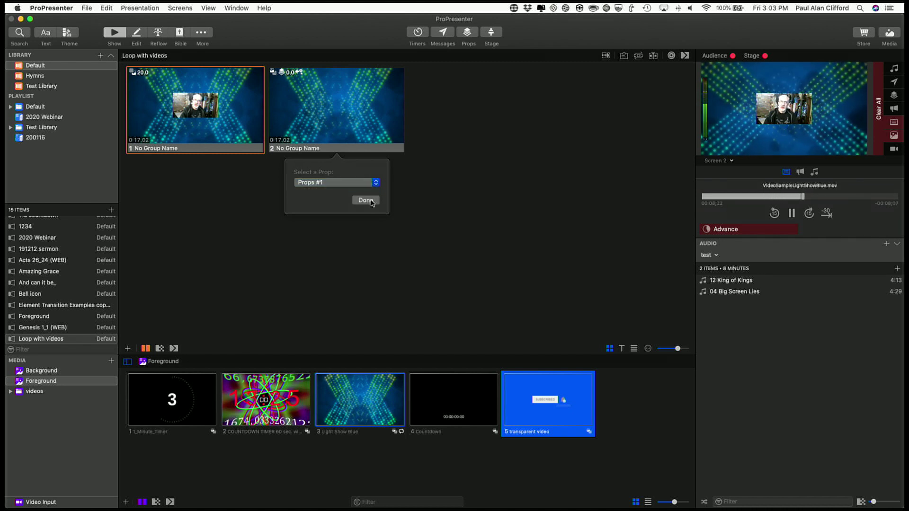
pyautogui.click(372, 201)
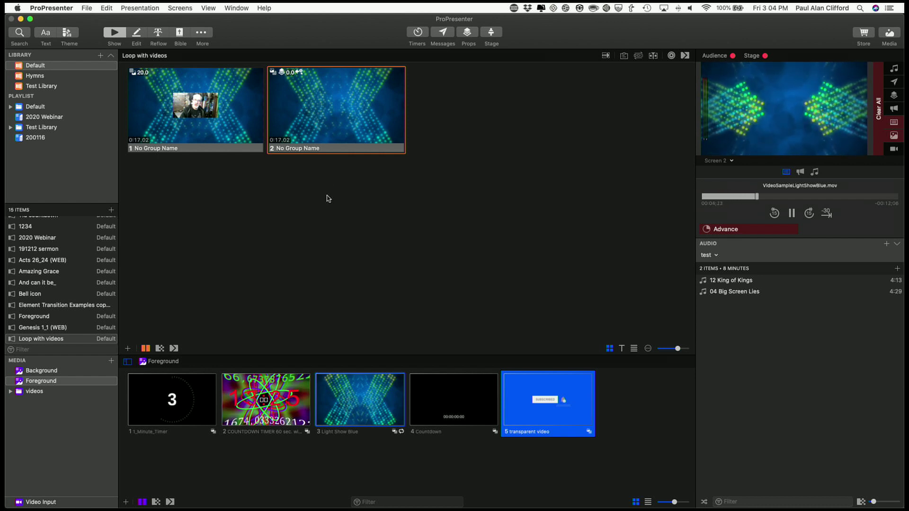
pyautogui.click(341, 75)
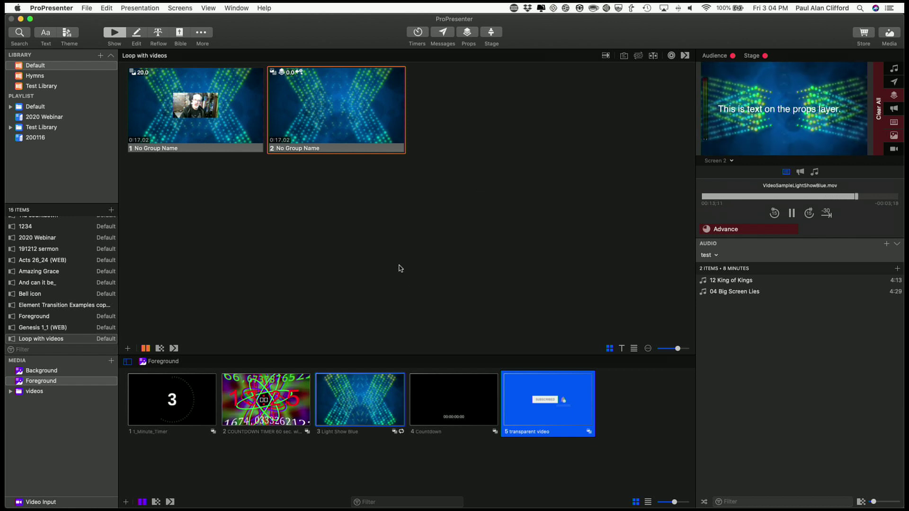
# Take slide 1 live to test that the prop stays on screen.
pyautogui.click(180, 134)
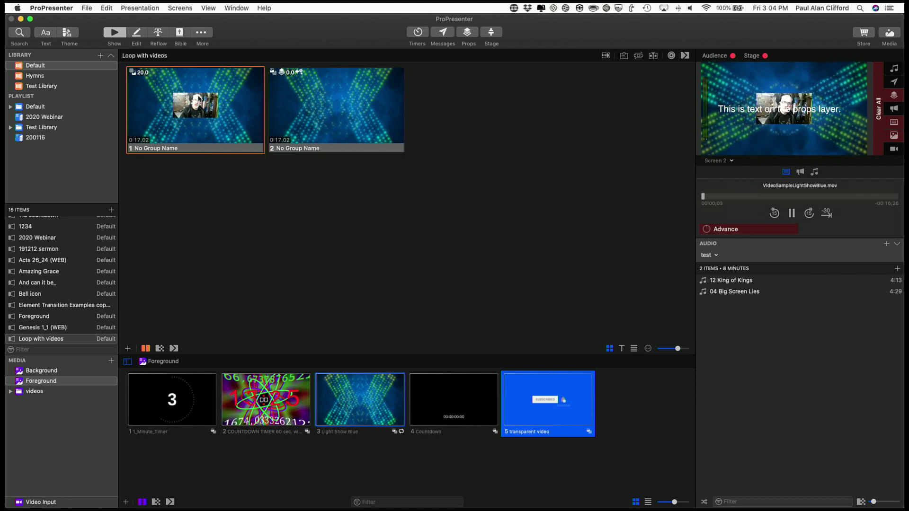